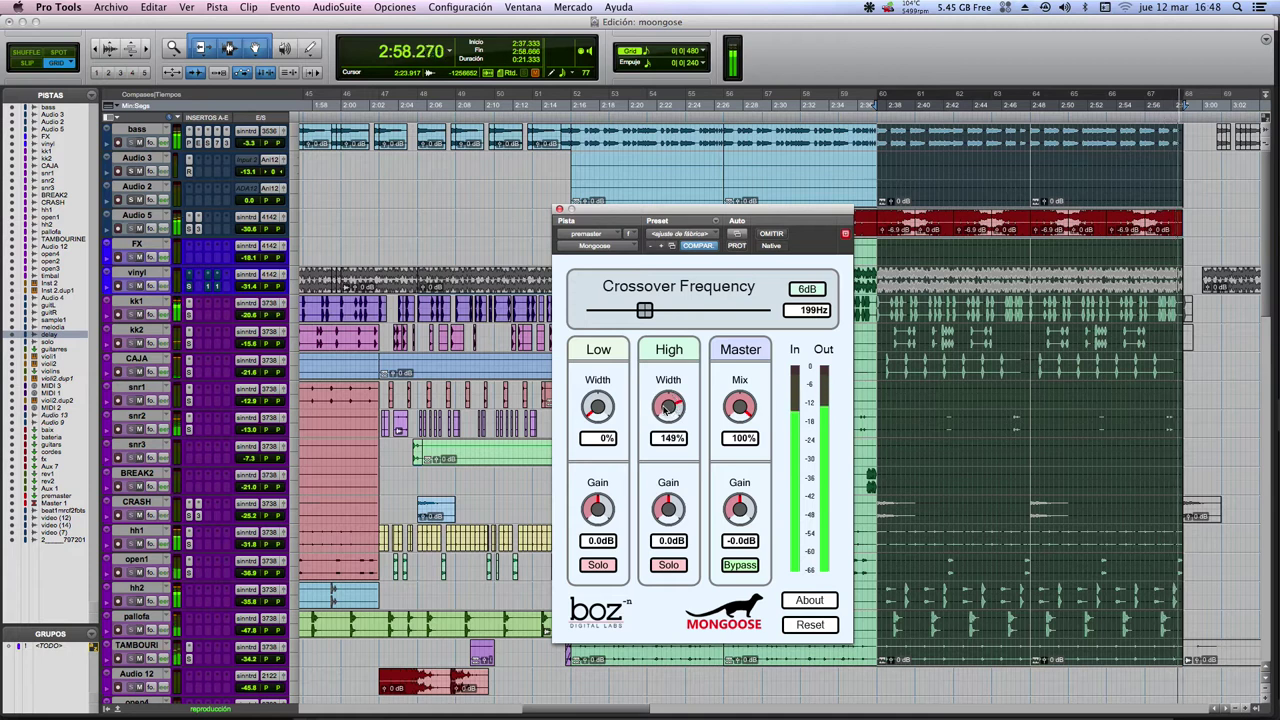
Step: Bypass and re-enable the Mongoose insert on the premaster track to compare the processed and unprocessed mix
left_click(771, 234)
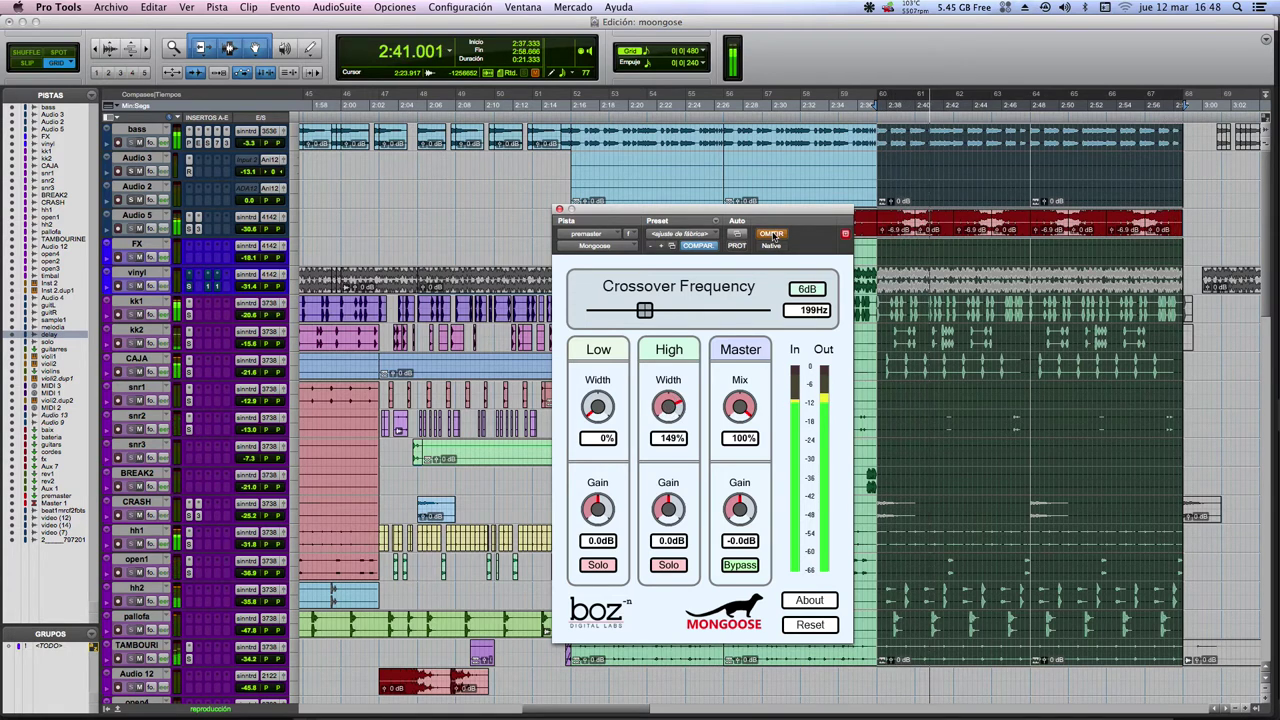
left_click(771, 235)
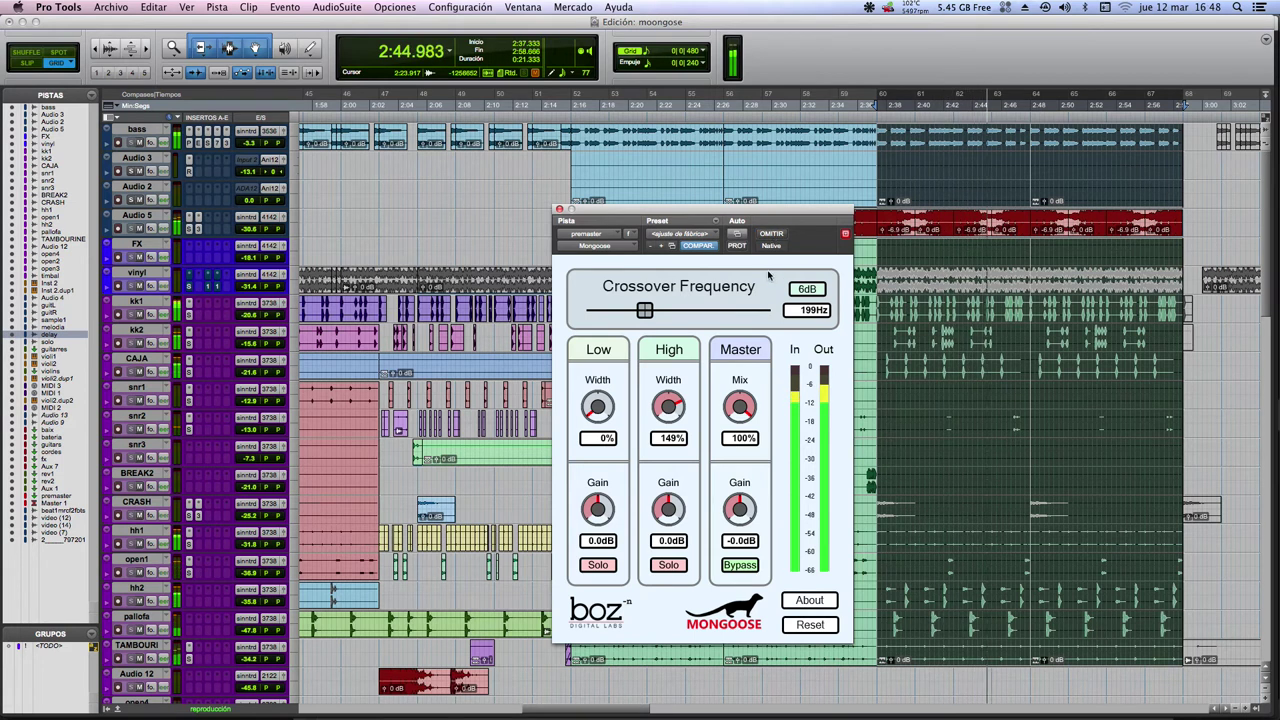
Step: Solo the High band, set its width to 144% and raise the crossover frequency to 372 Hz
left_click(668, 566)
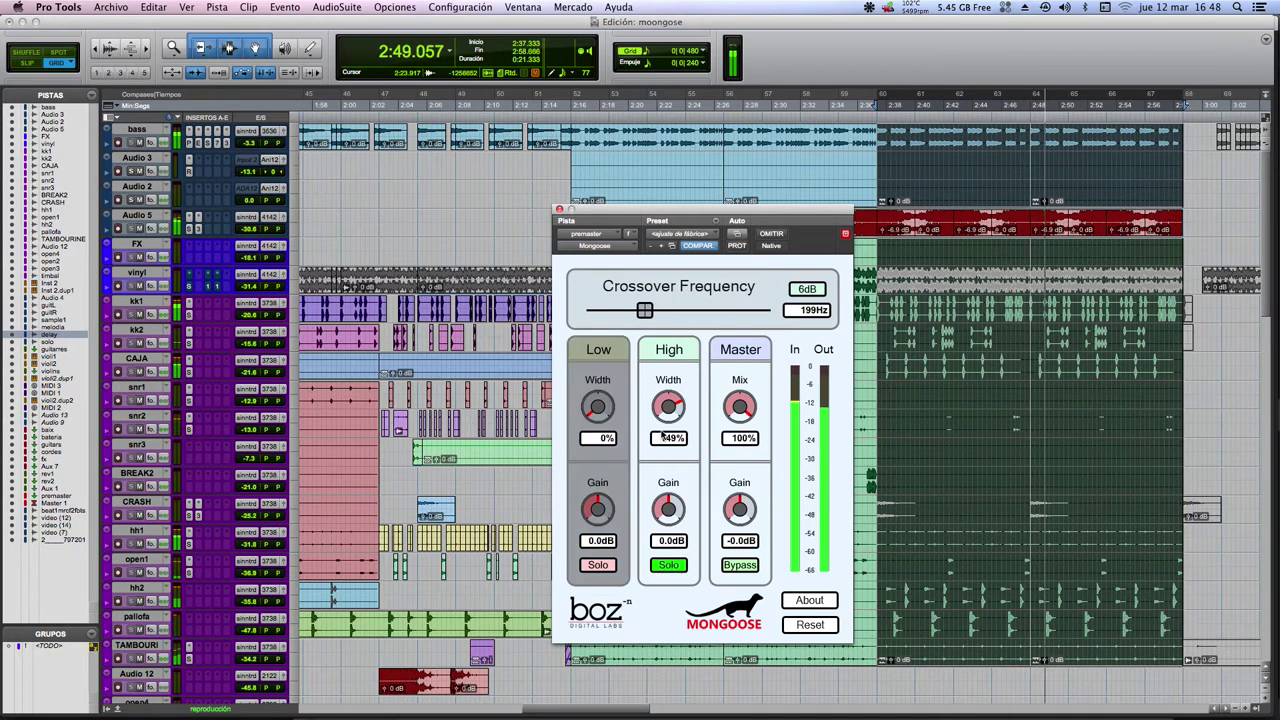
mouse_move(670, 405)
left_mouse_down()
mouse_move(674, 351)
mouse_move(664, 495)
mouse_move(676, 560)
mouse_move(684, 477)
mouse_move(668, 400)
left_mouse_up()
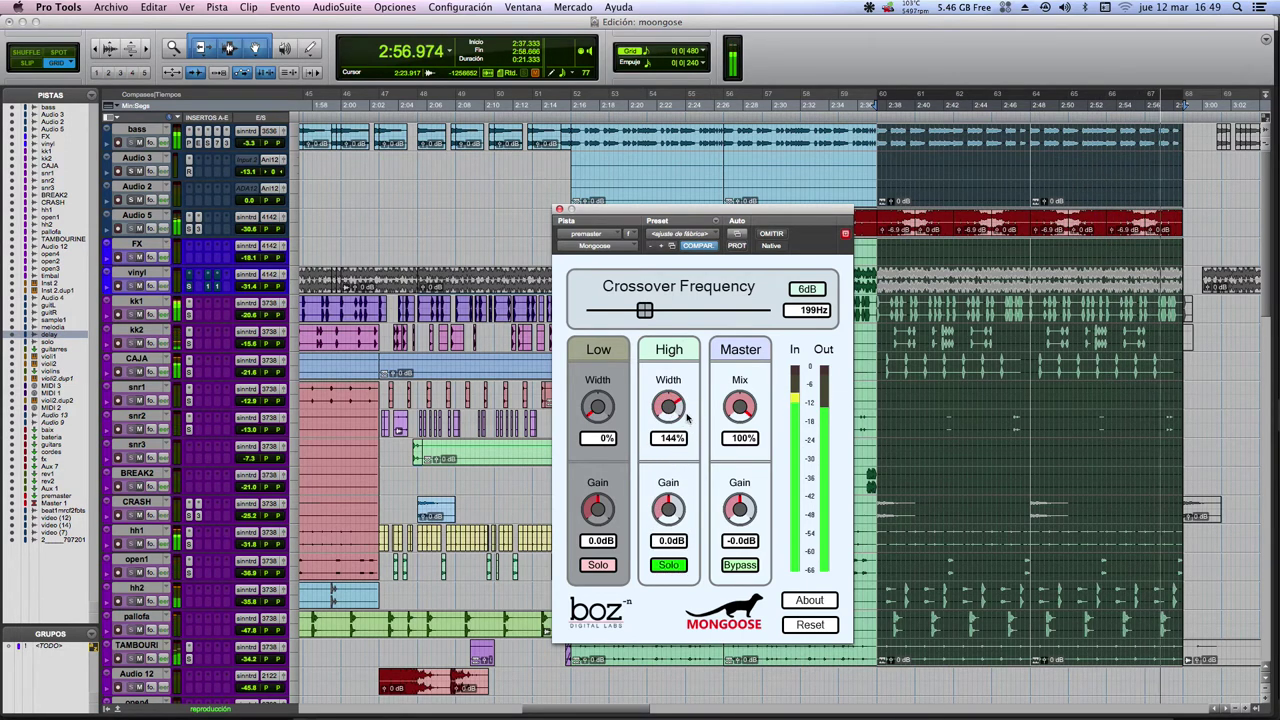
mouse_move(646, 311)
left_mouse_down()
mouse_move(768, 311)
mouse_move(655, 313)
left_mouse_up()
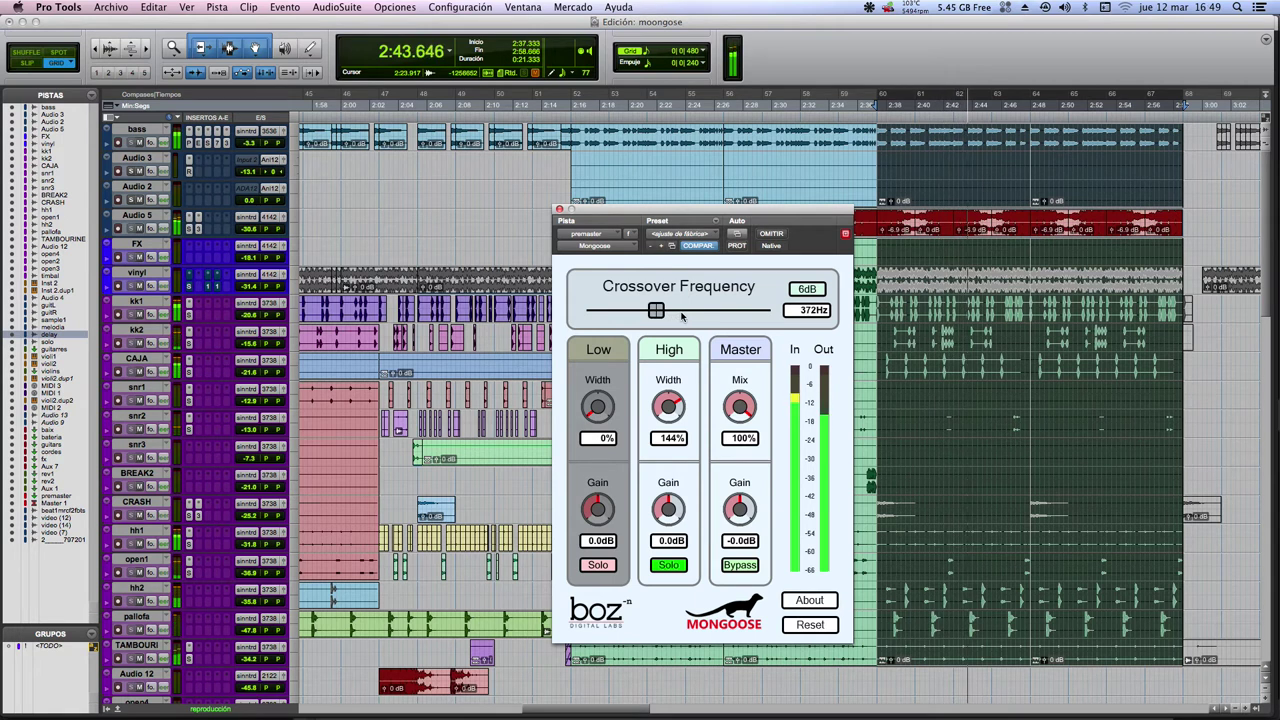
Step: Audition the Low band alone while setting the crossover to 187 Hz, and compare the full mix with the plug-in's own bypass
left_click(597, 565)
left_click(657, 312, "alt")
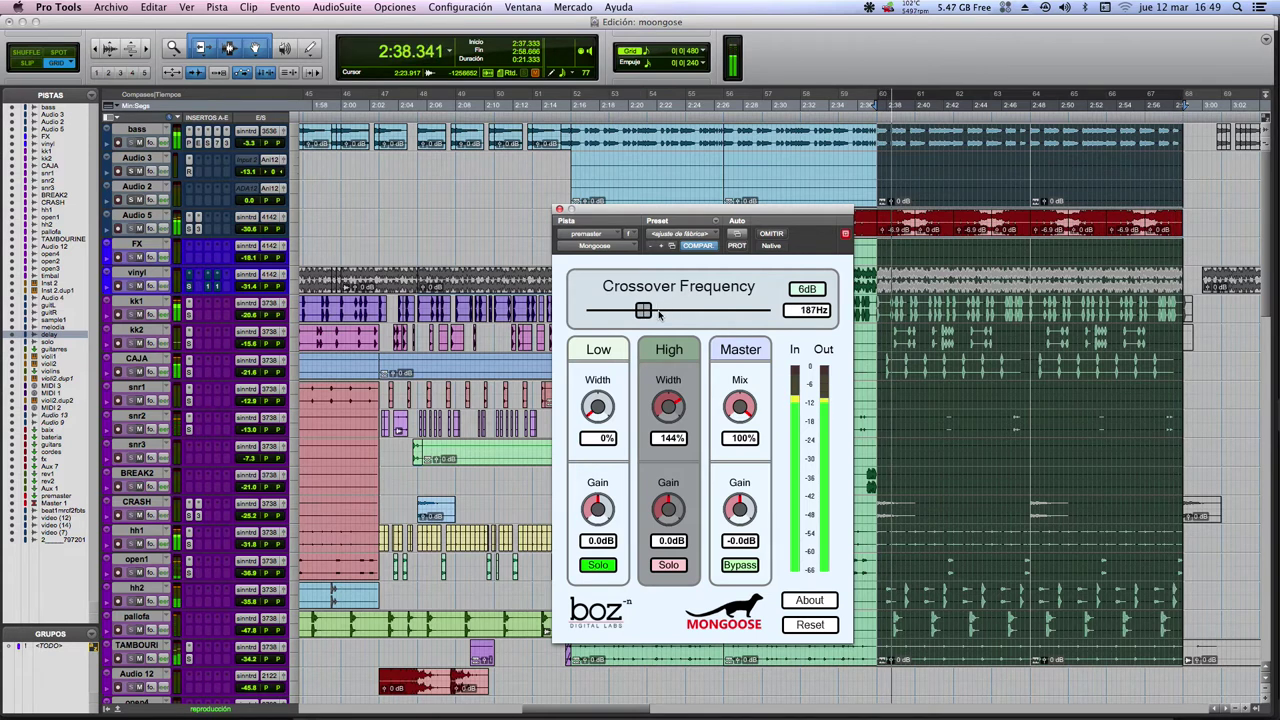
left_click(609, 568)
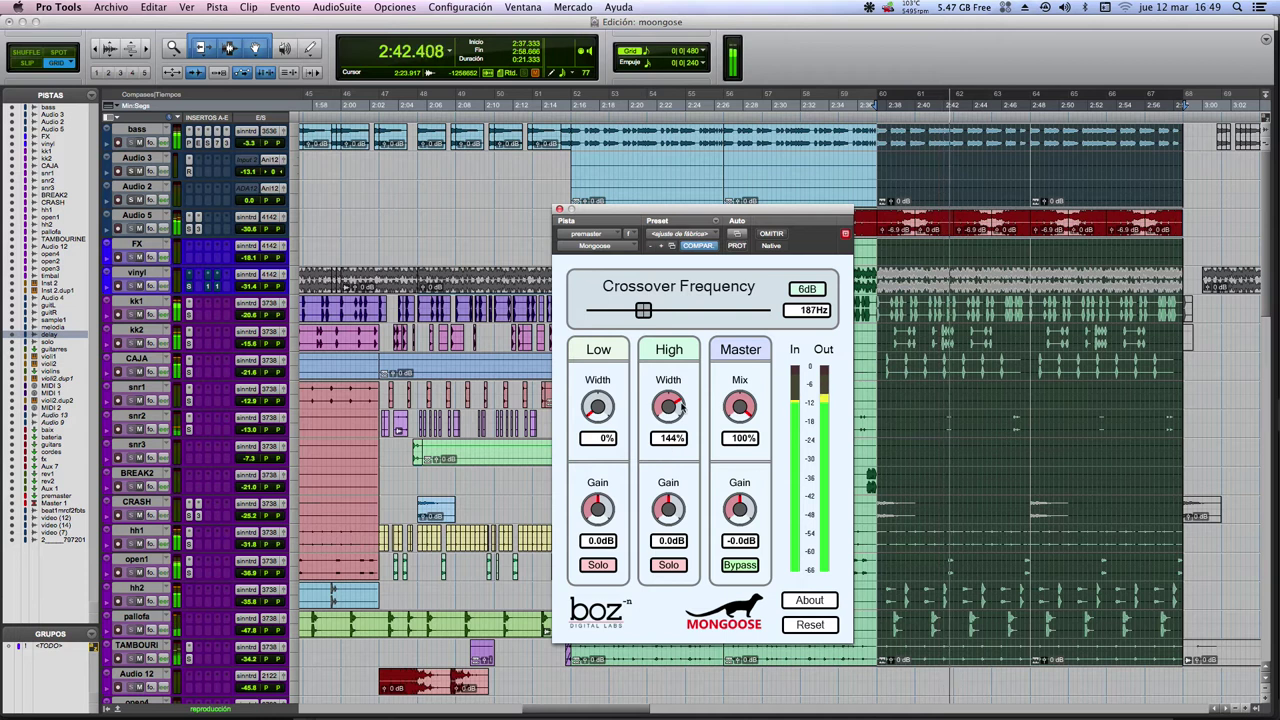
left_click(741, 566)
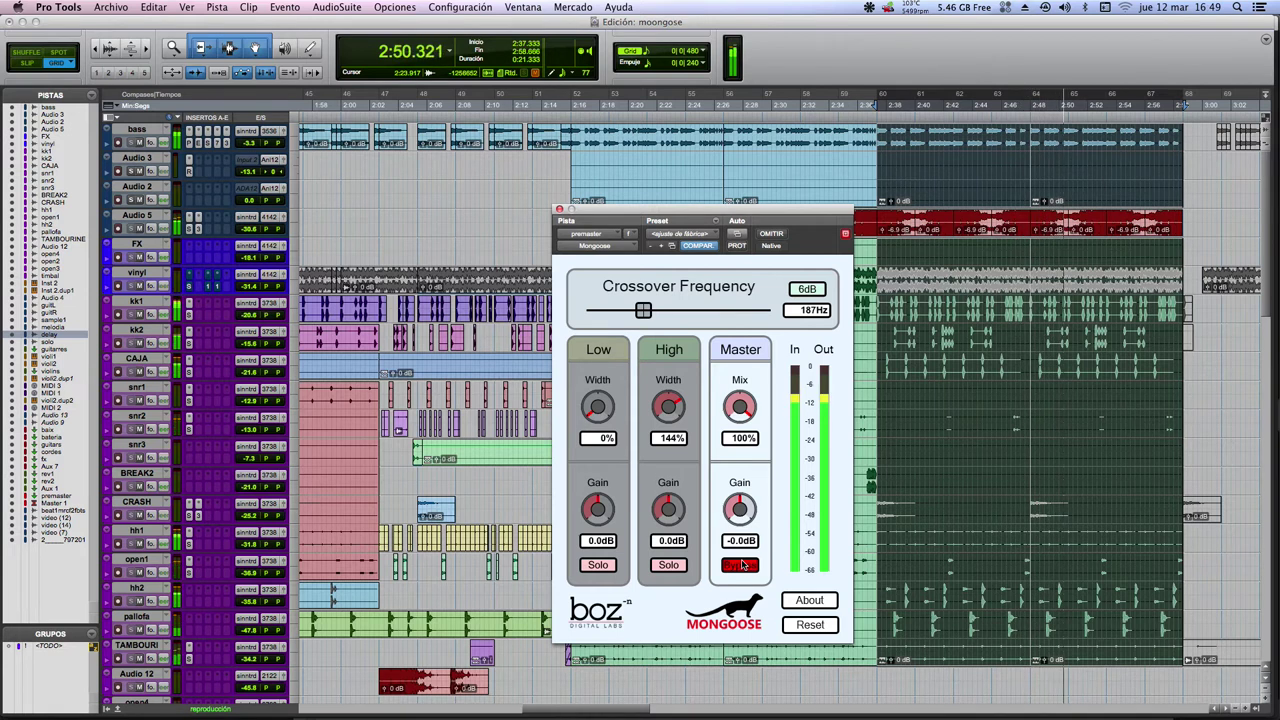
left_click(741, 566)
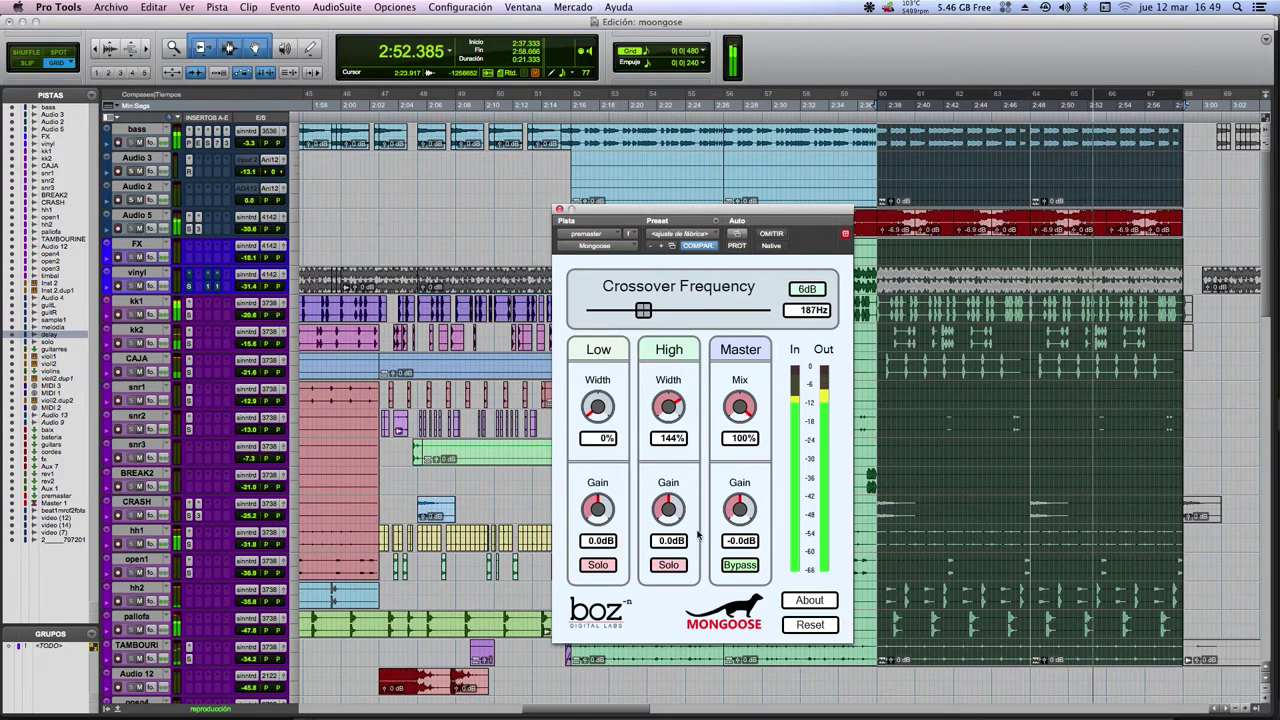
Step: Turn the Low band's width fully down to 0%, and sweep the crossover frequency upward before settling it at 207 Hz
left_click_drag(587, 416, 565, 712)
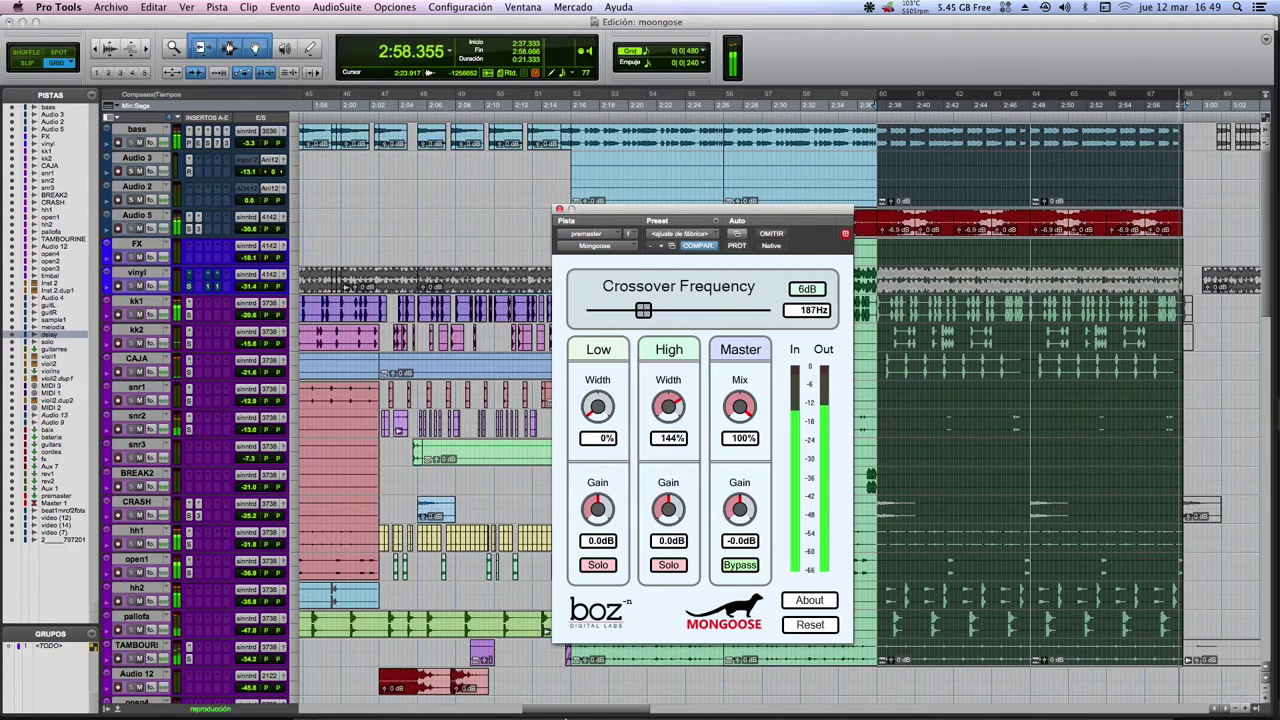
left_click_drag(643, 313, 710, 310)
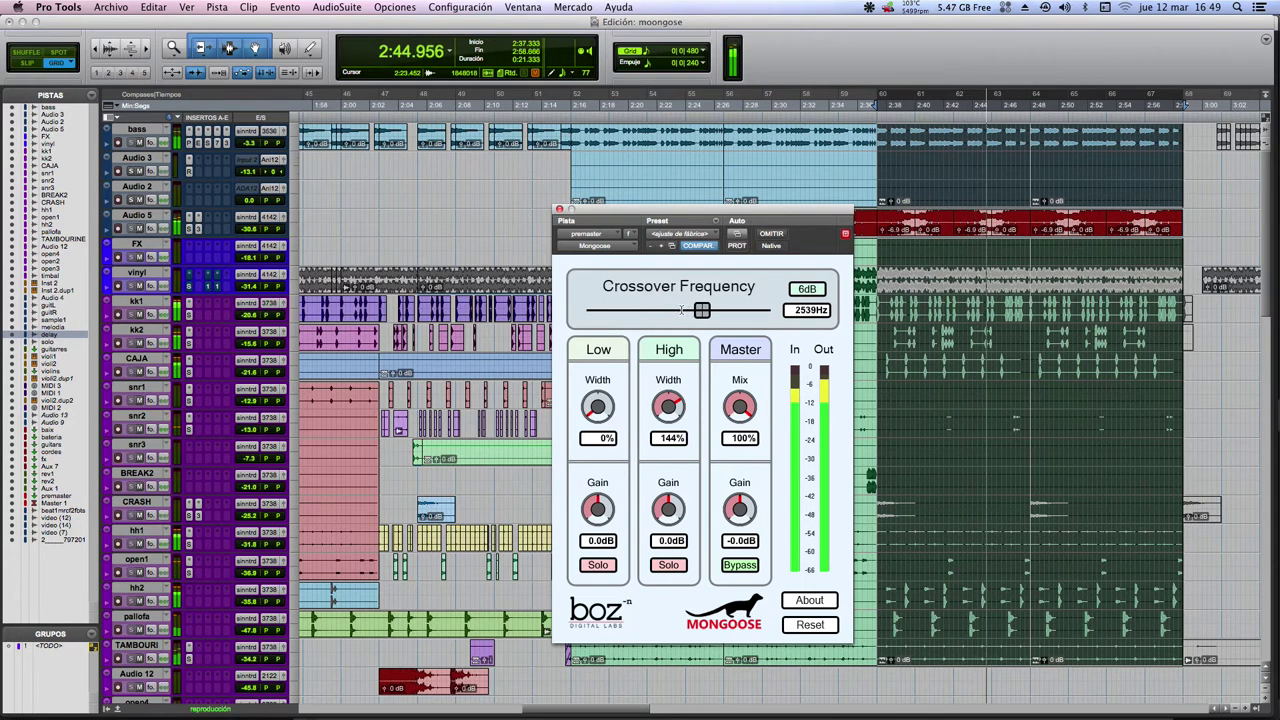
left_click_drag(681, 310, 681, 310)
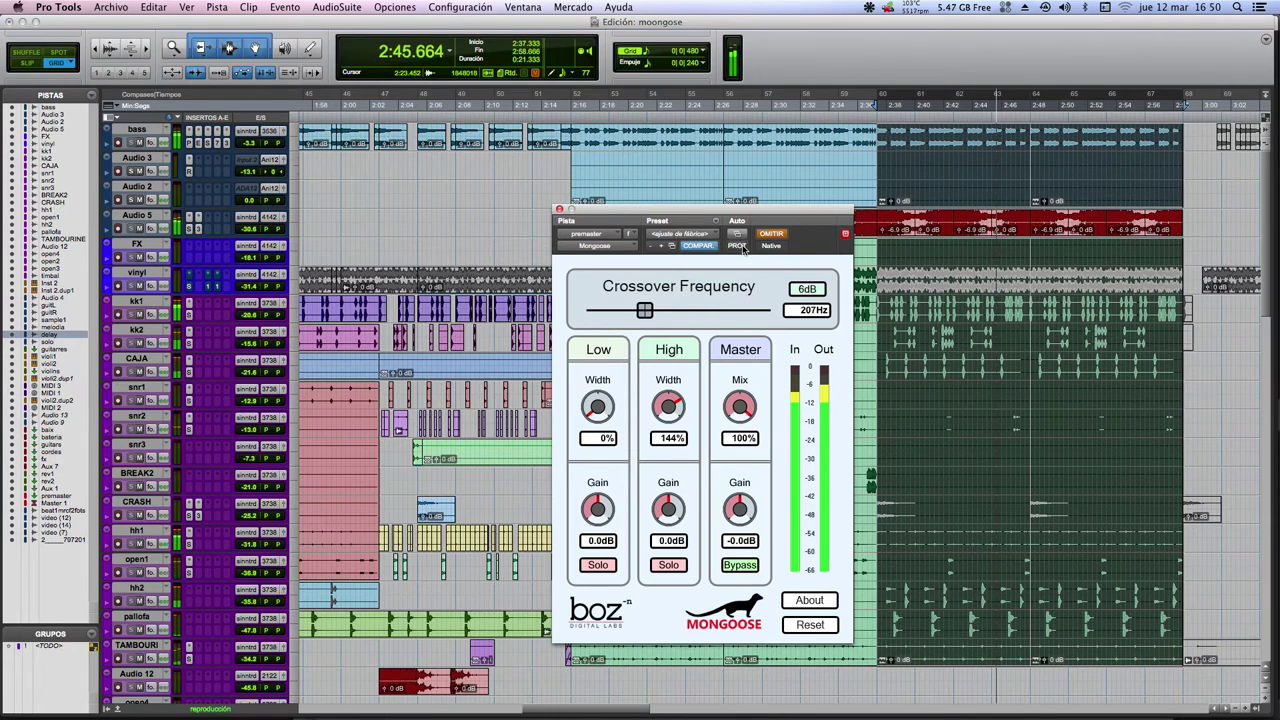
Step: Compare the mix with Mongoose bypassed and active, resetting the High band's width to 100% for a further bypass comparison
left_click(768, 236)
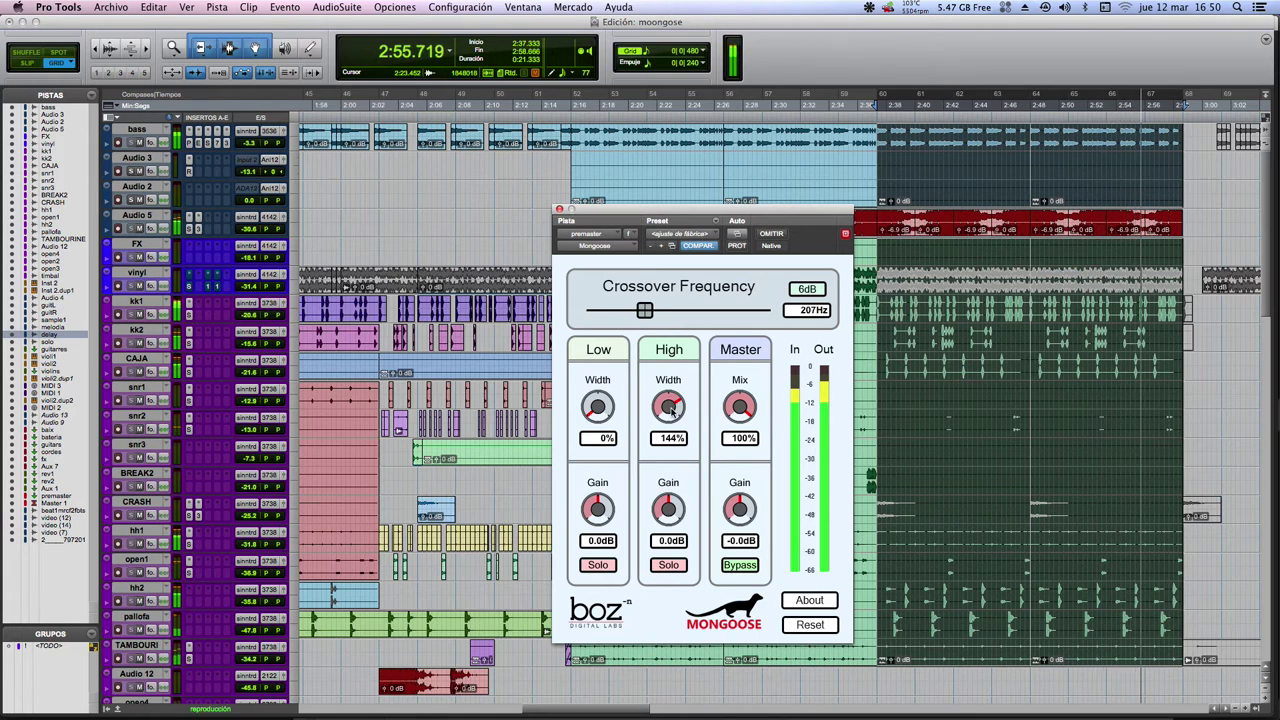
left_click(772, 236)
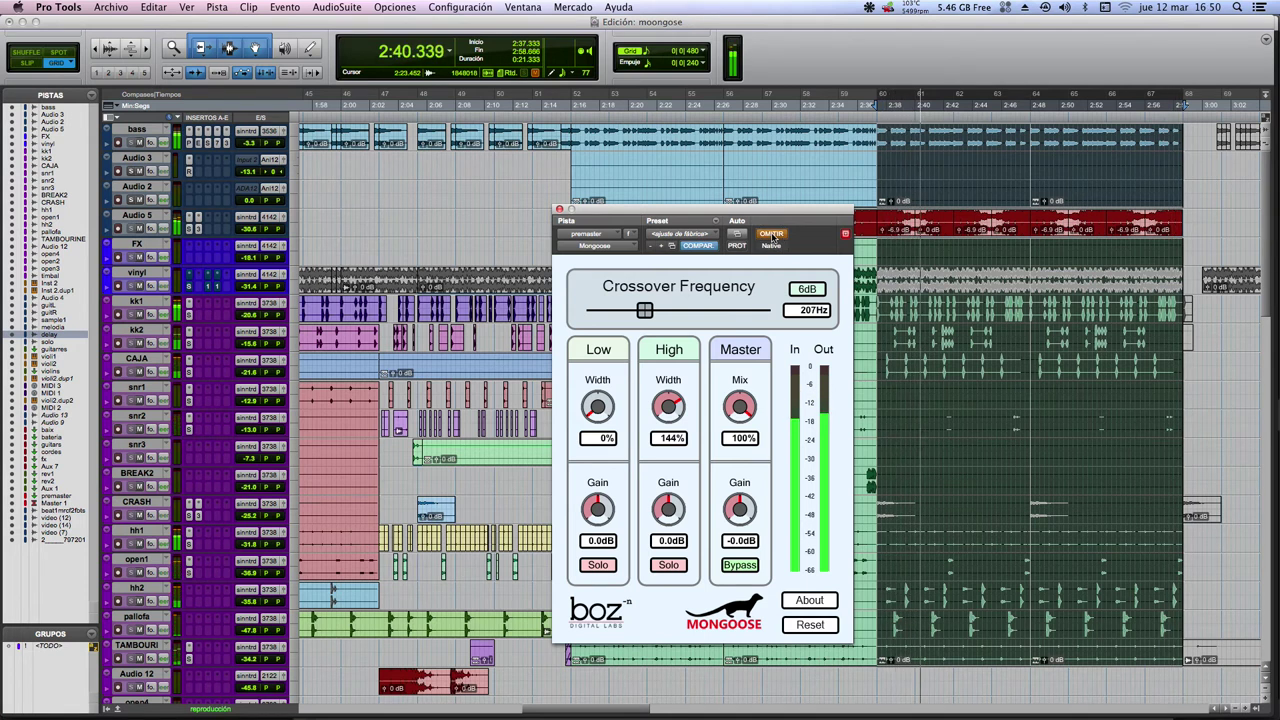
left_click(772, 236)
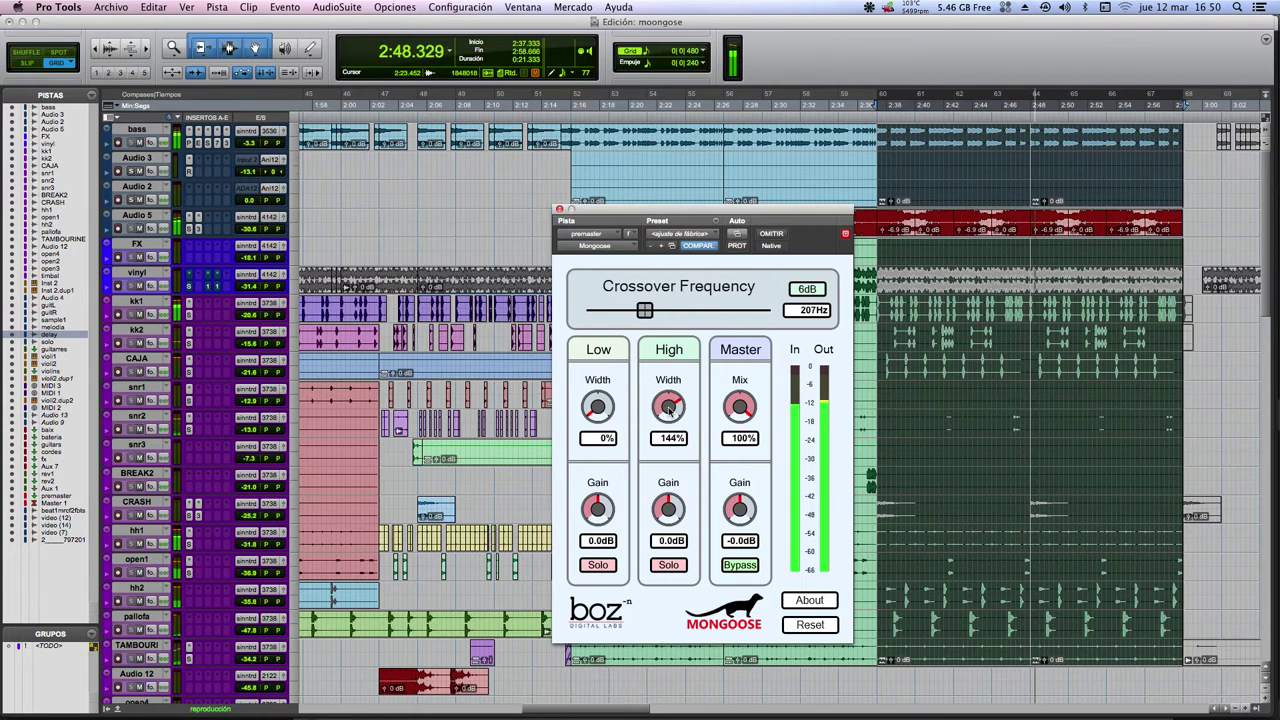
left_click(740, 565)
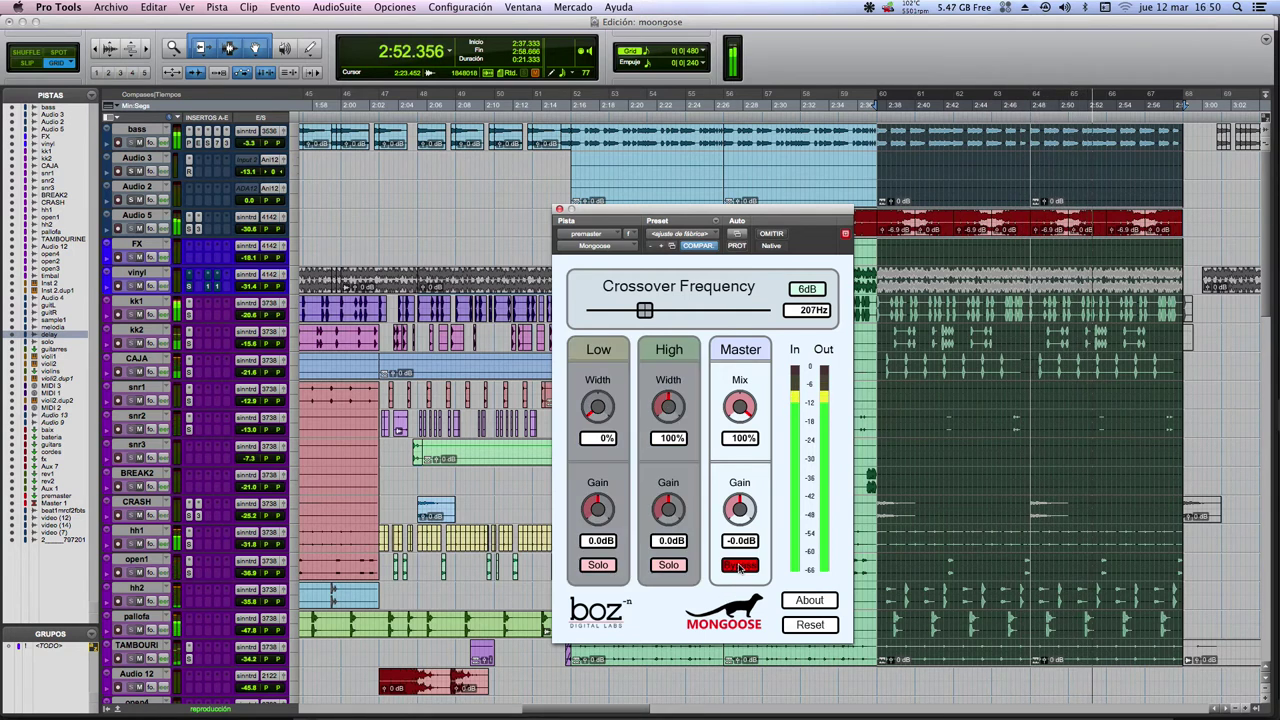
left_click(740, 566)
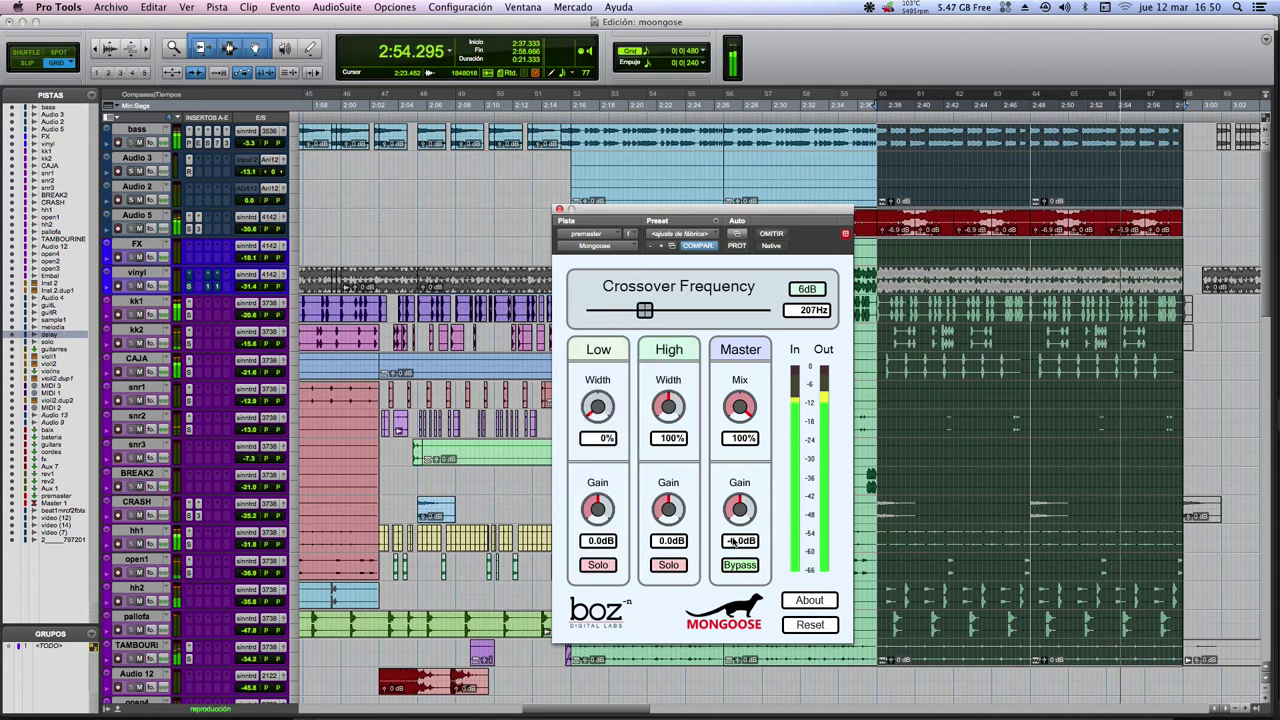
Step: Widen the High band to 200%, ease it back to 194%, and compare the result against the bypassed signal
left_click_drag(676, 414, 675, 307)
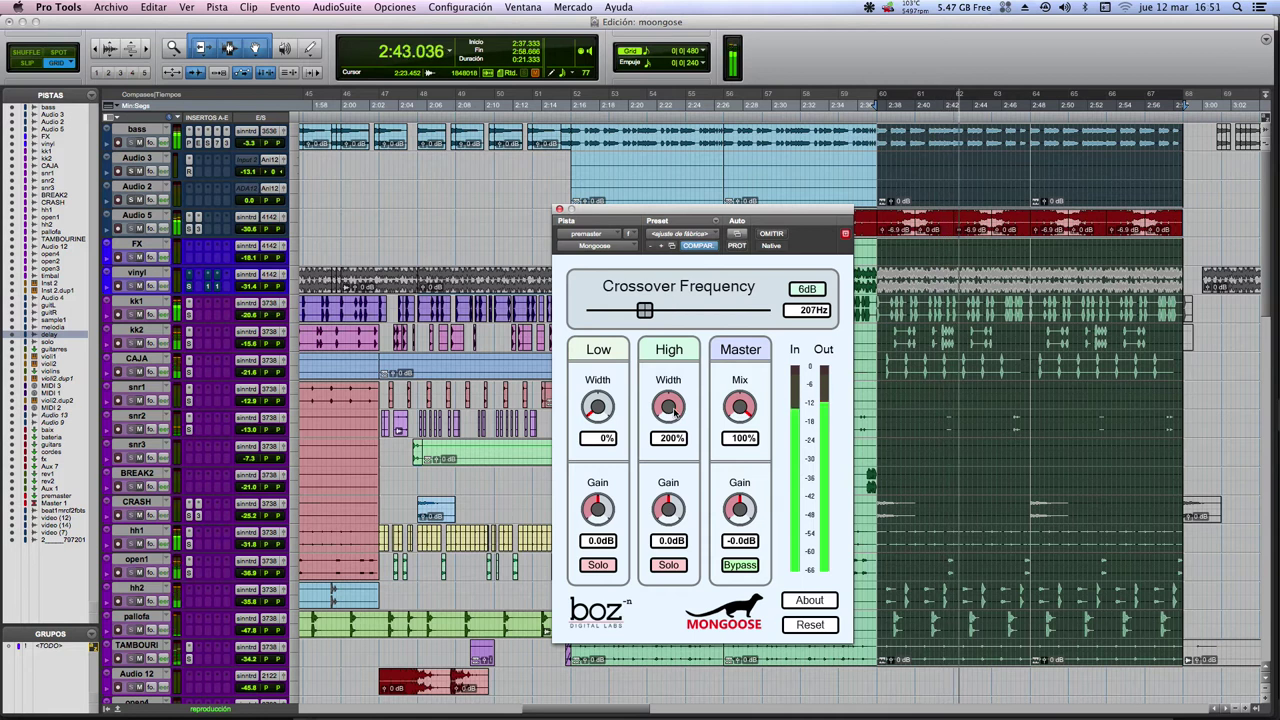
left_click_drag(675, 414, 672, 412)
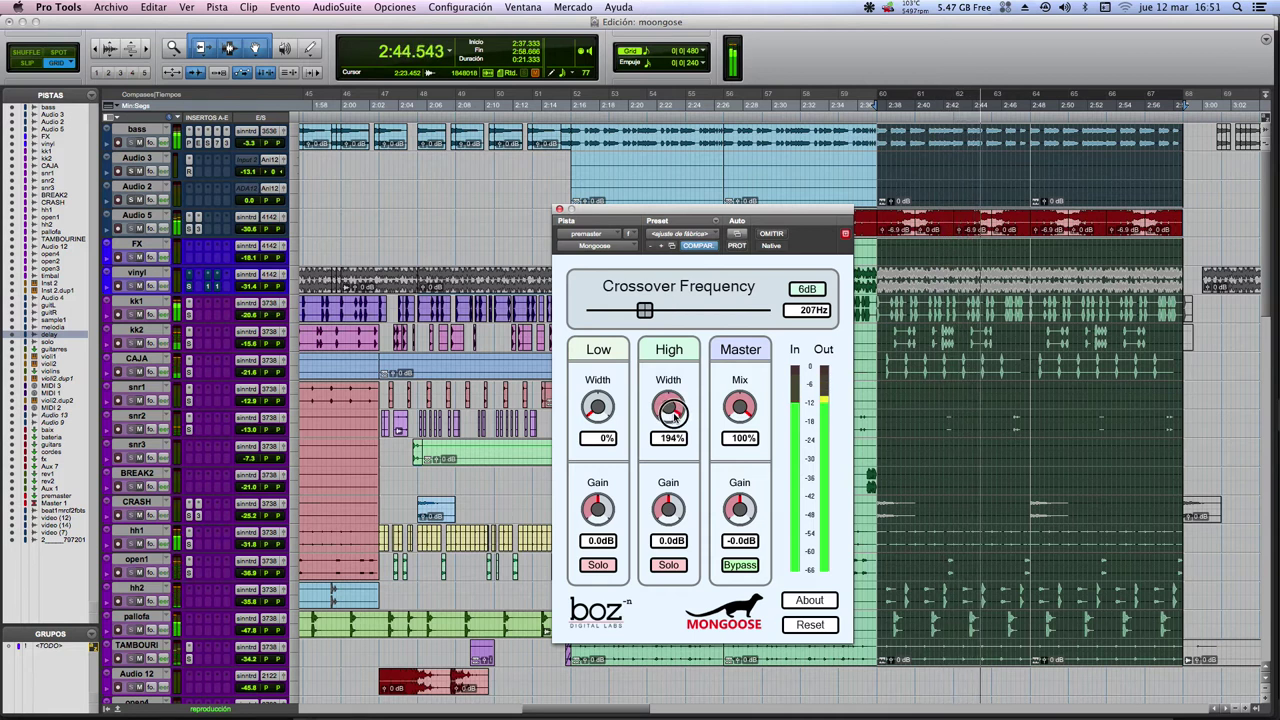
left_click(739, 566)
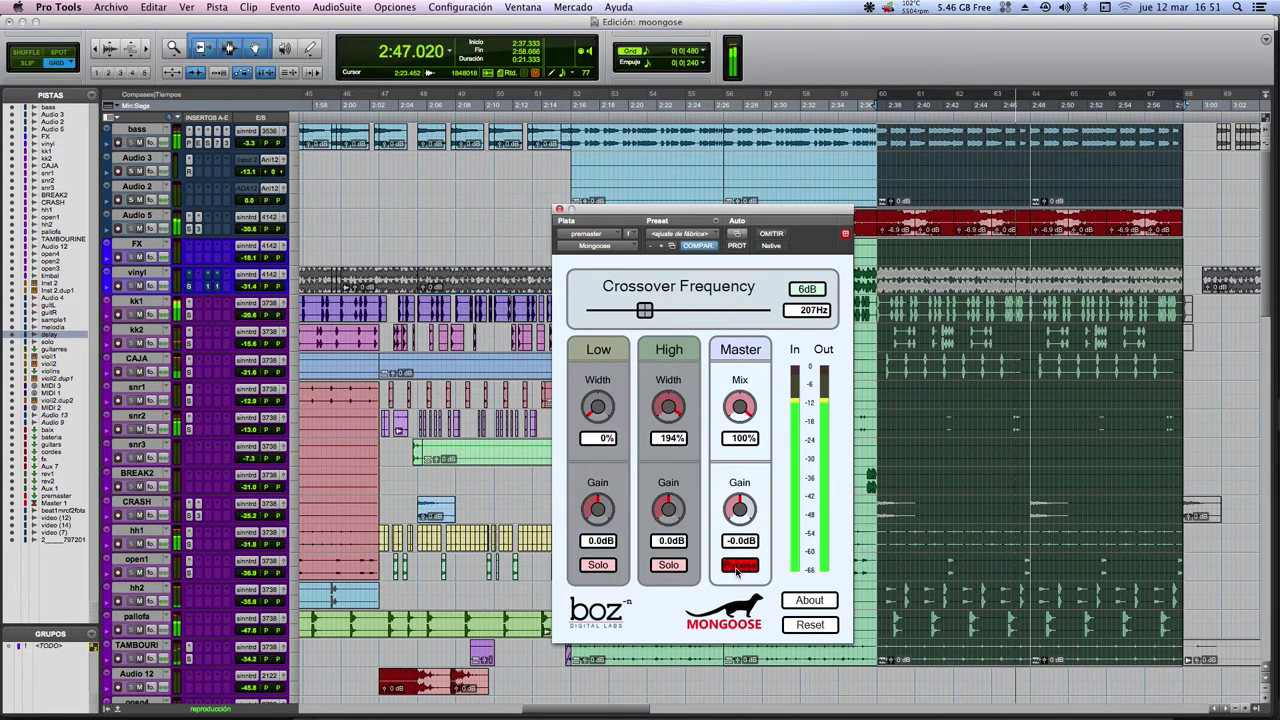
left_click(738, 566)
Step: Set the High band's width to 165% and compare the widened mix repeatedly with the plug-in's own bypass
left_click_drag(658, 398, 663, 425)
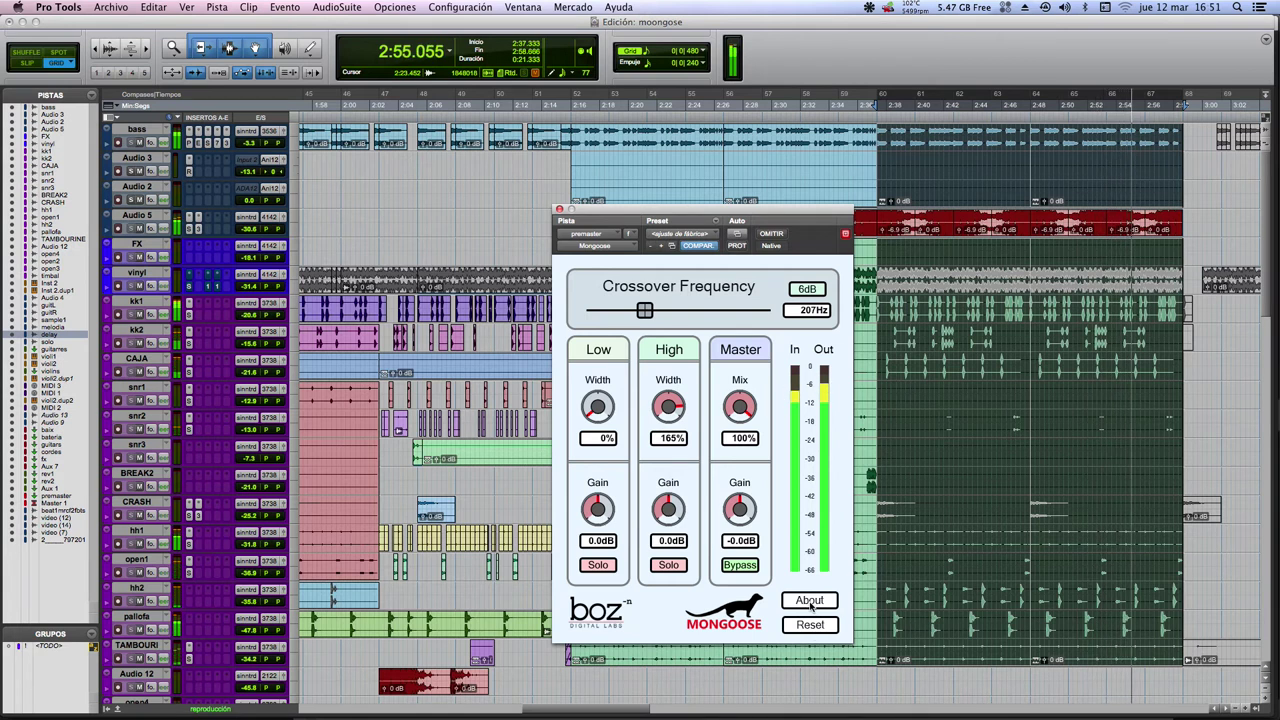
left_click(745, 566)
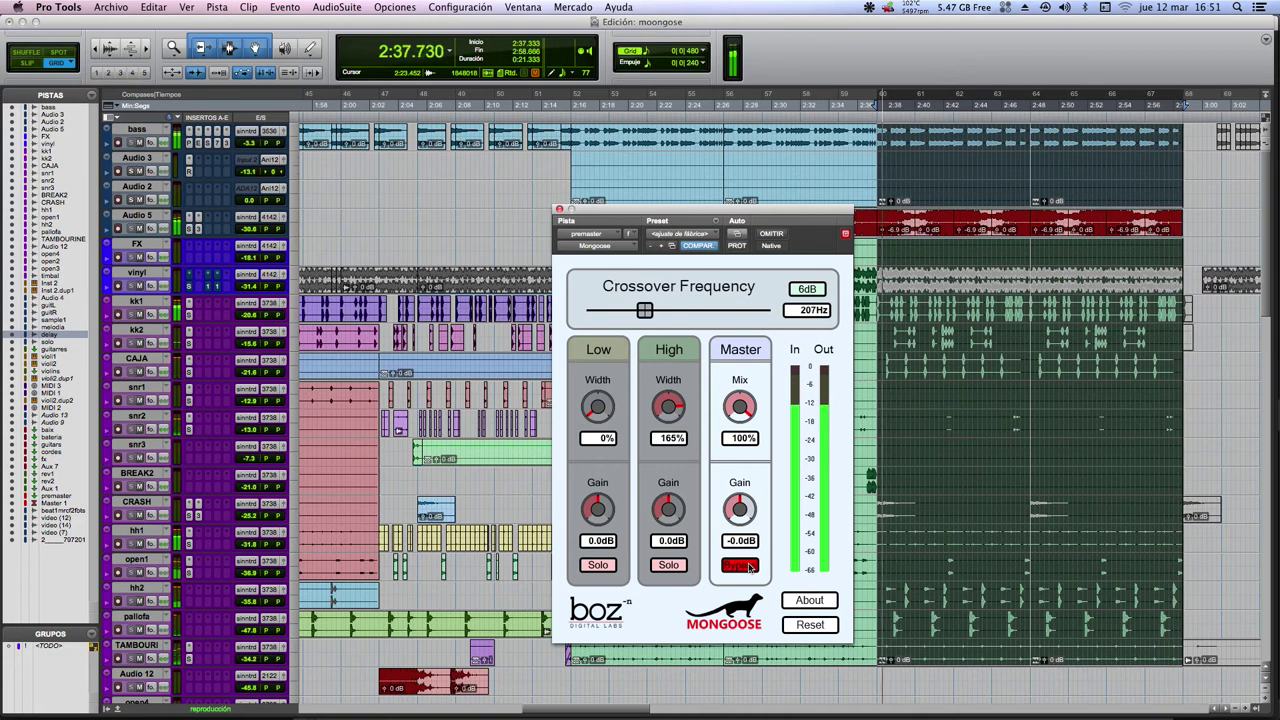
left_click(740, 566)
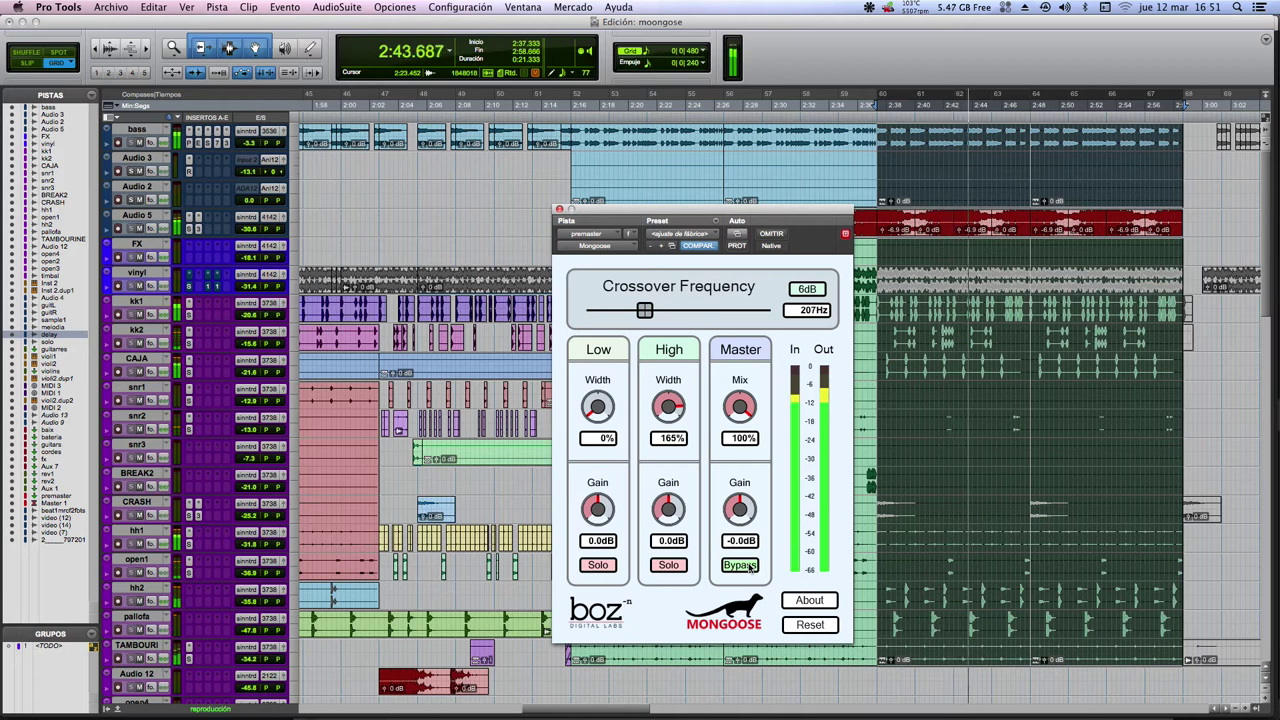
left_click(740, 566)
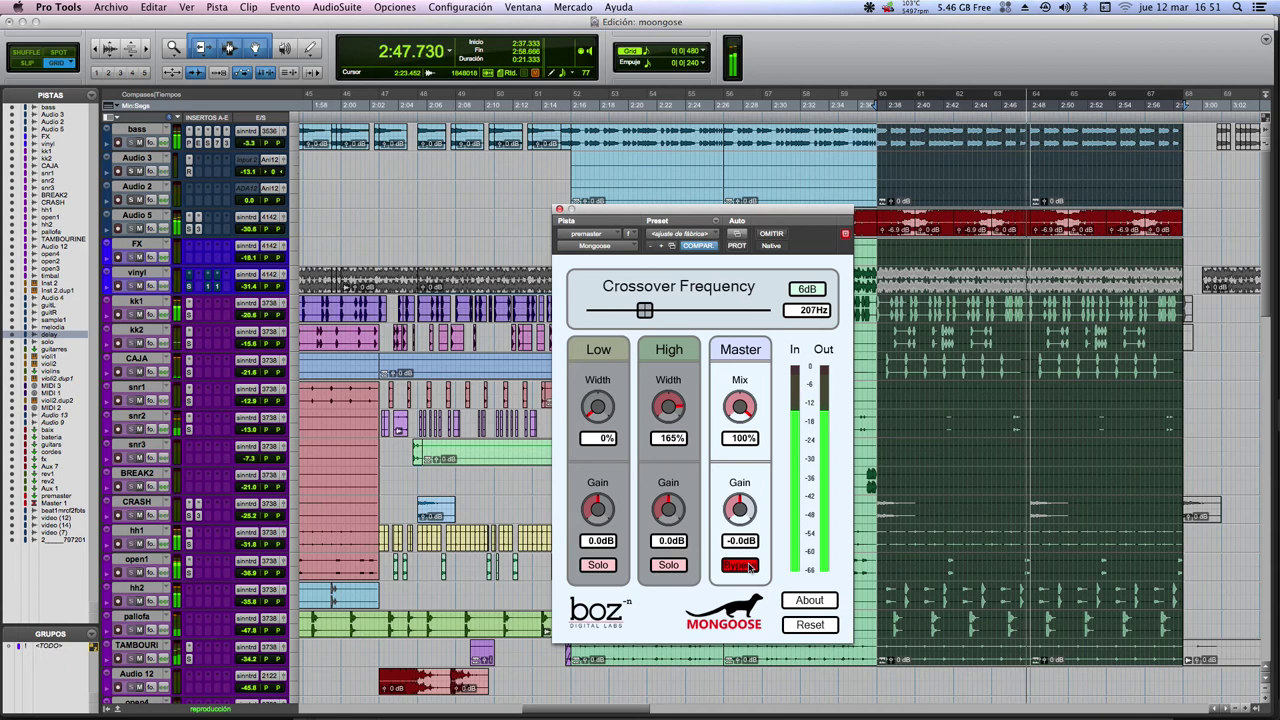
left_click(748, 566)
Step: Sweep the crossover frequency upward, settle it at 192 Hz, and compare the result with the Mongoose insert bypassed
left_click_drag(646, 314, 793, 313)
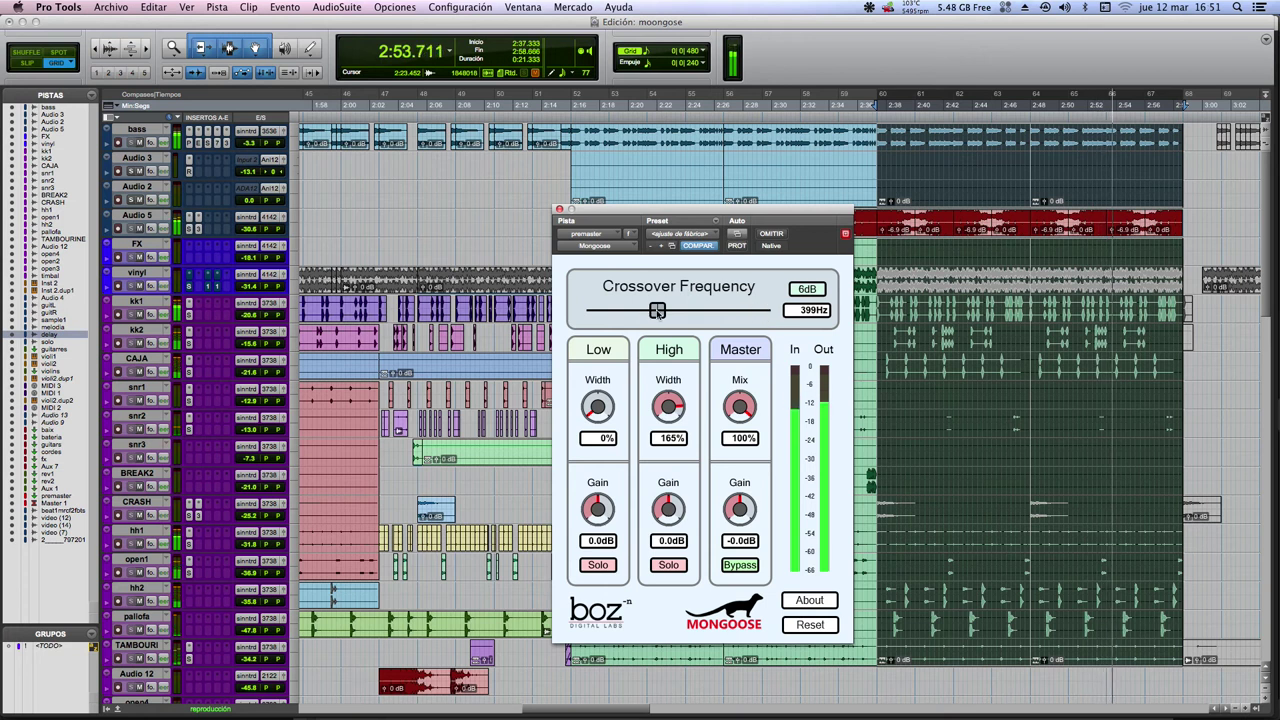
left_click_drag(772, 311, 647, 311)
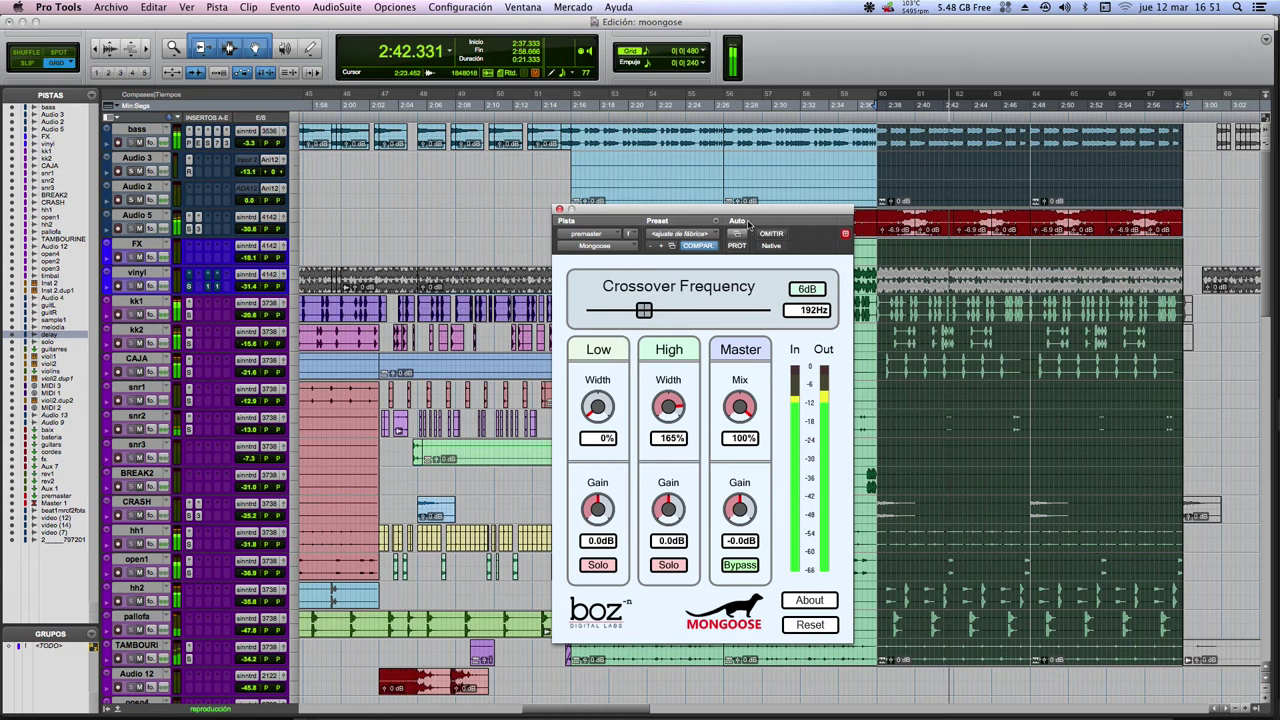
left_click(768, 233)
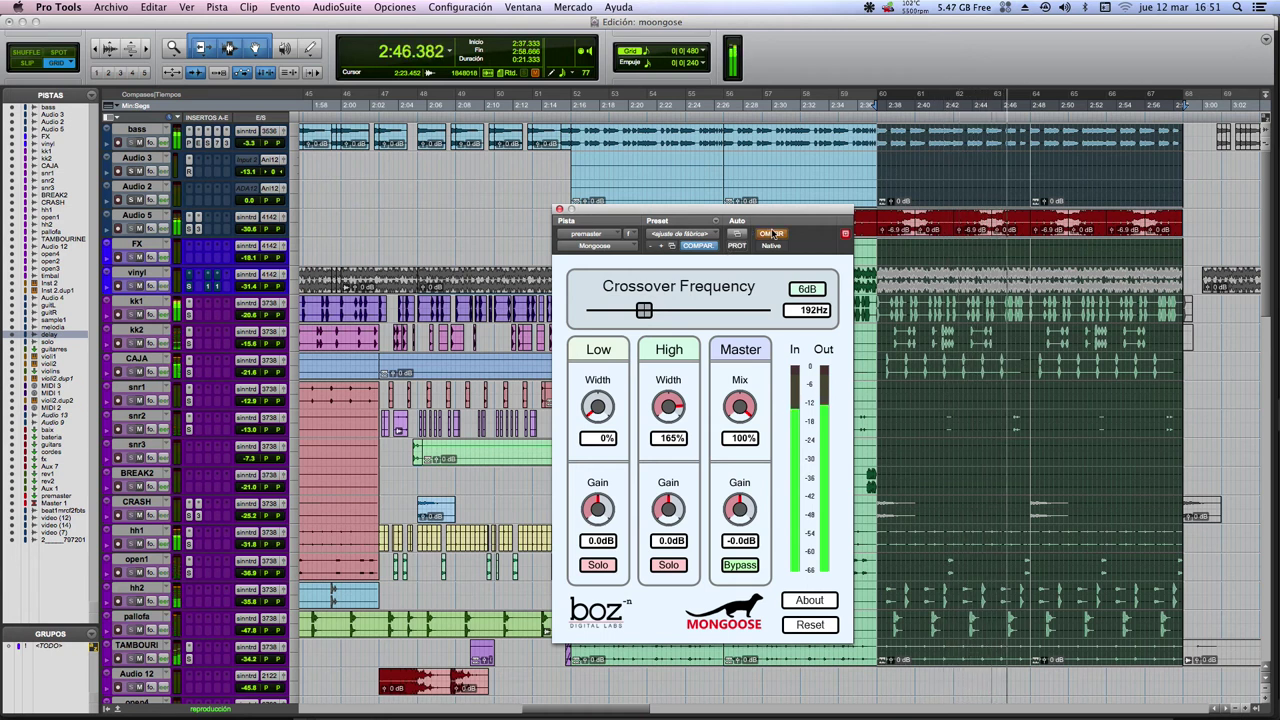
left_click(772, 233)
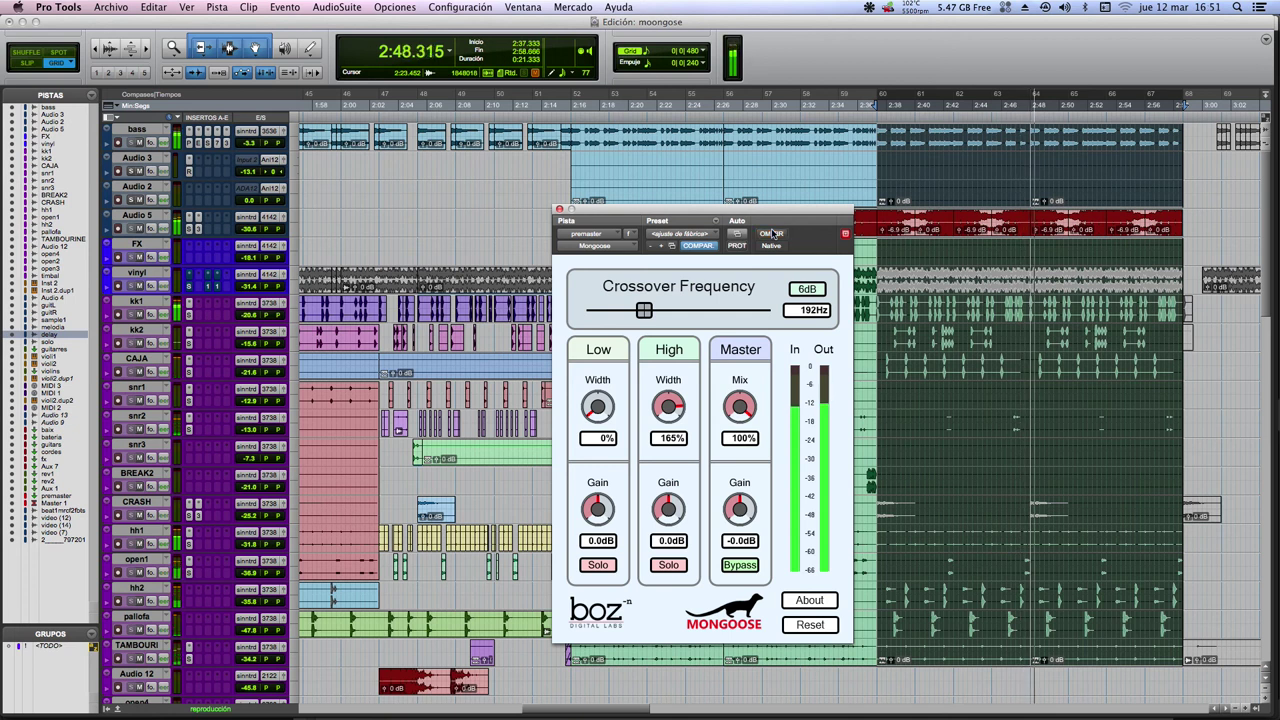